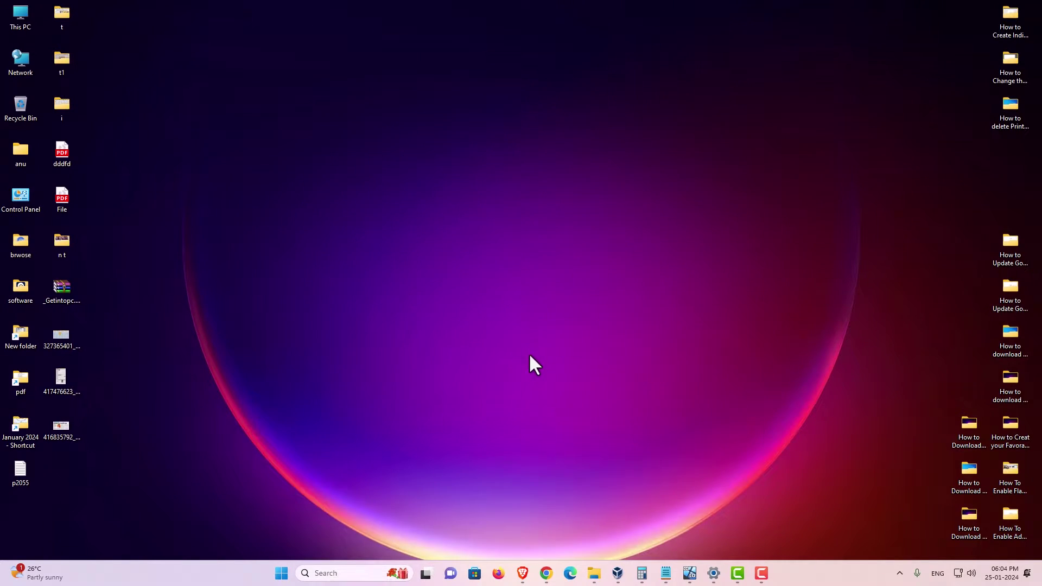
Check the P2055 notes for driver links, then return to the MEGA driver folder page.
{"action": "left_click", "coordinate": [666, 574]}
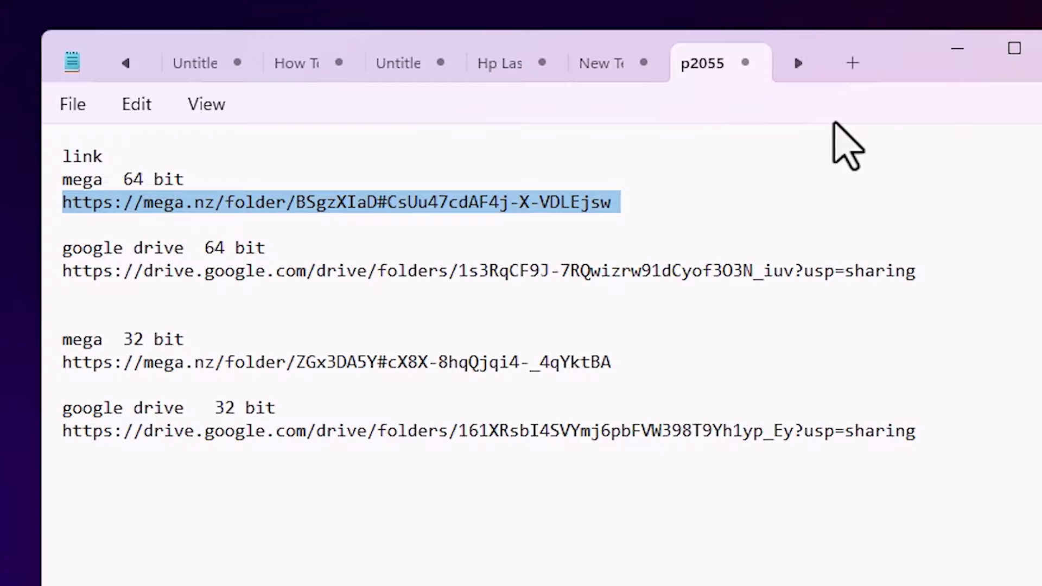
{"action": "left_click", "coordinate": [958, 49]}
{"action": "mouse_move", "coordinate": [546, 573]}
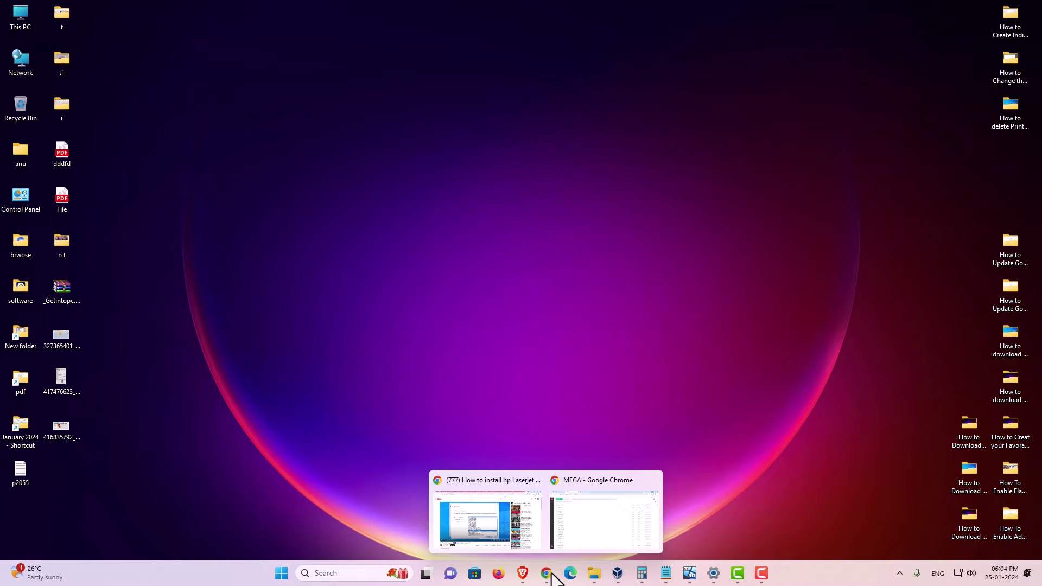
{"action": "left_click", "coordinate": [612, 503]}
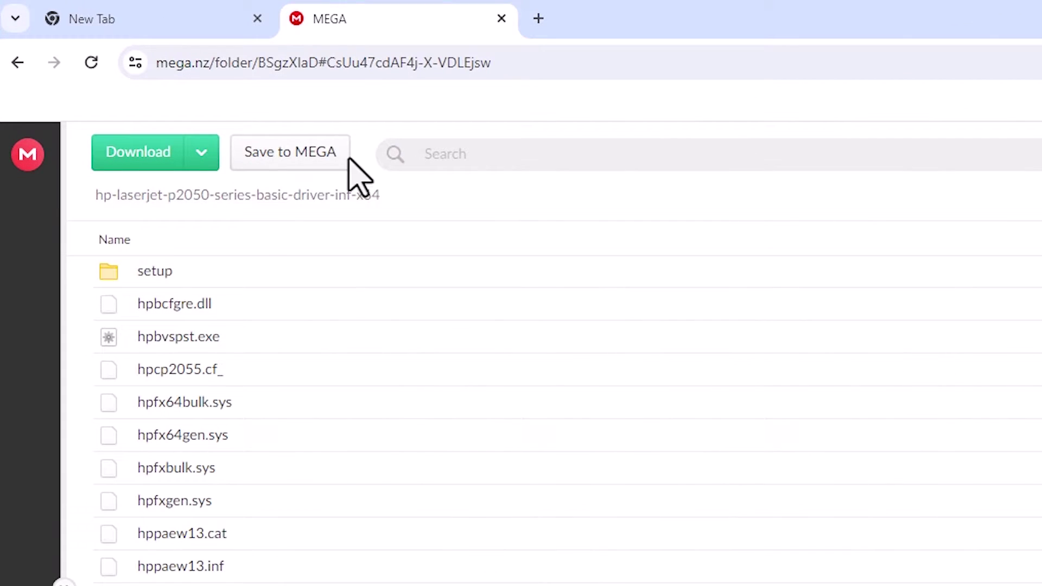
Download the whole P2050 driver folder as a ZIP and view it in Chrome's recent downloads.
{"action": "left_click", "coordinate": [109, 83]}
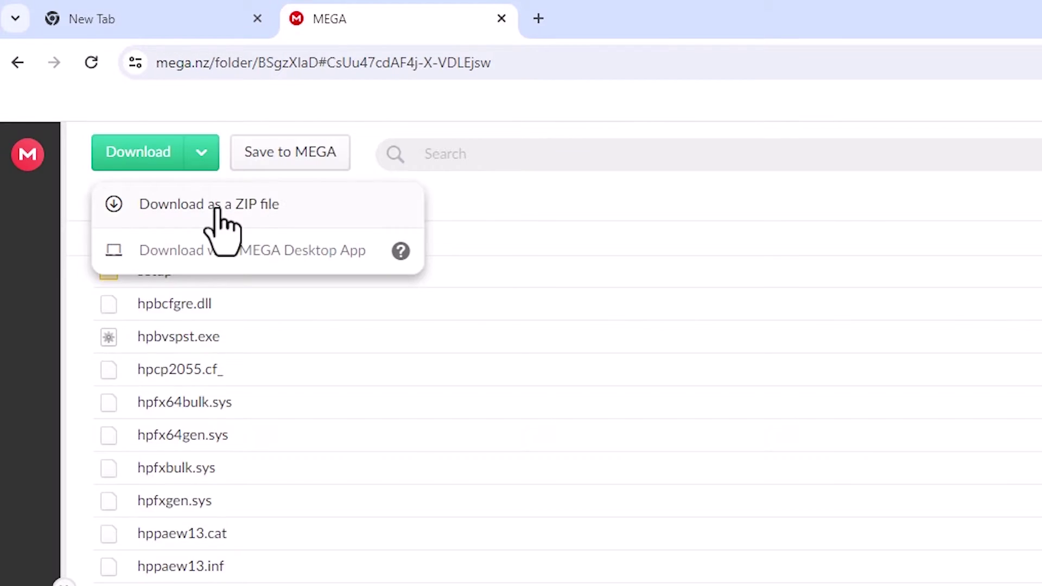
{"action": "left_click", "coordinate": [119, 111]}
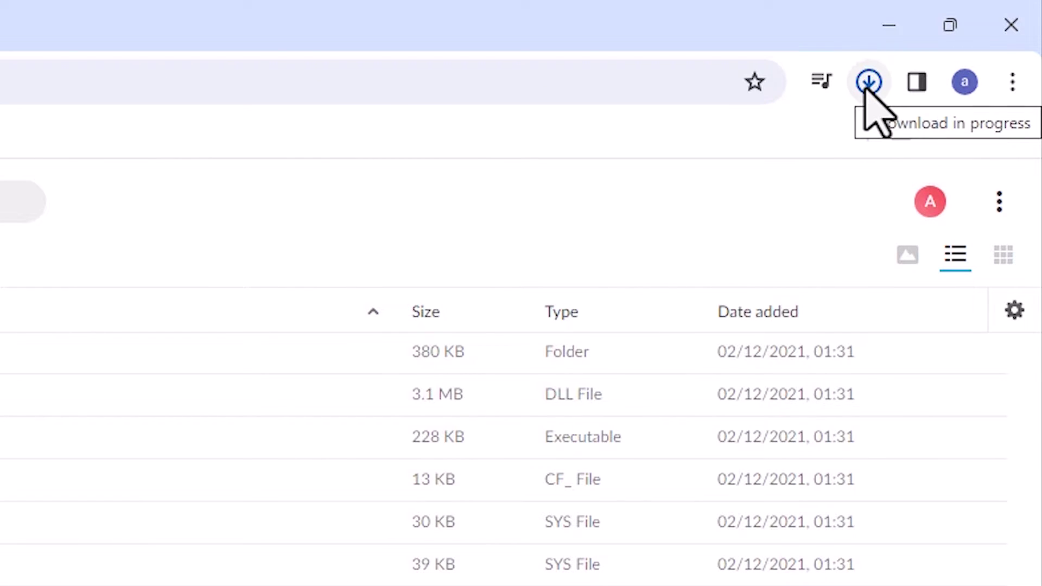
{"action": "left_click", "coordinate": [869, 83]}
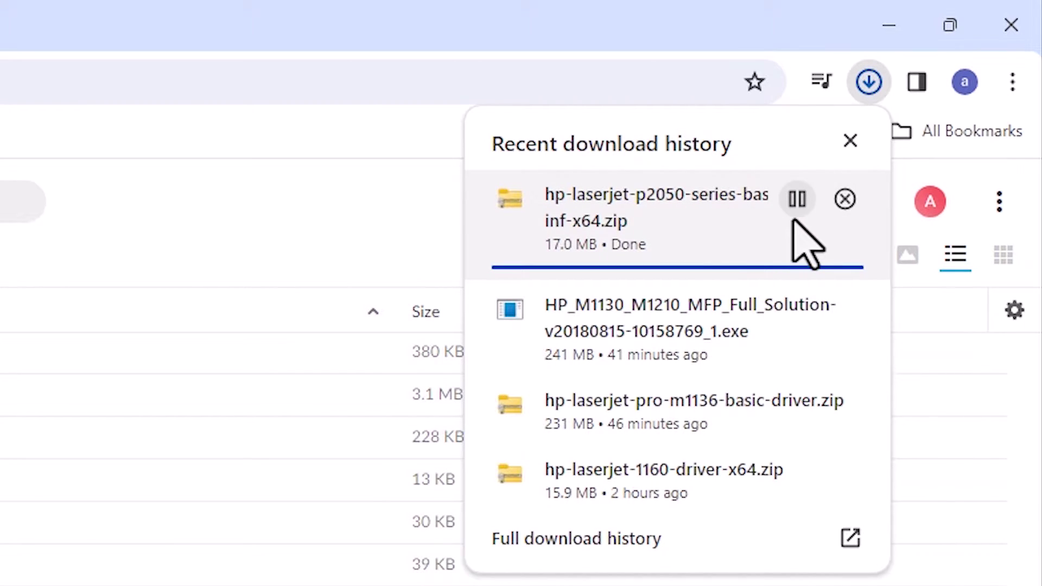
{"action": "left_click", "coordinate": [785, 236]}
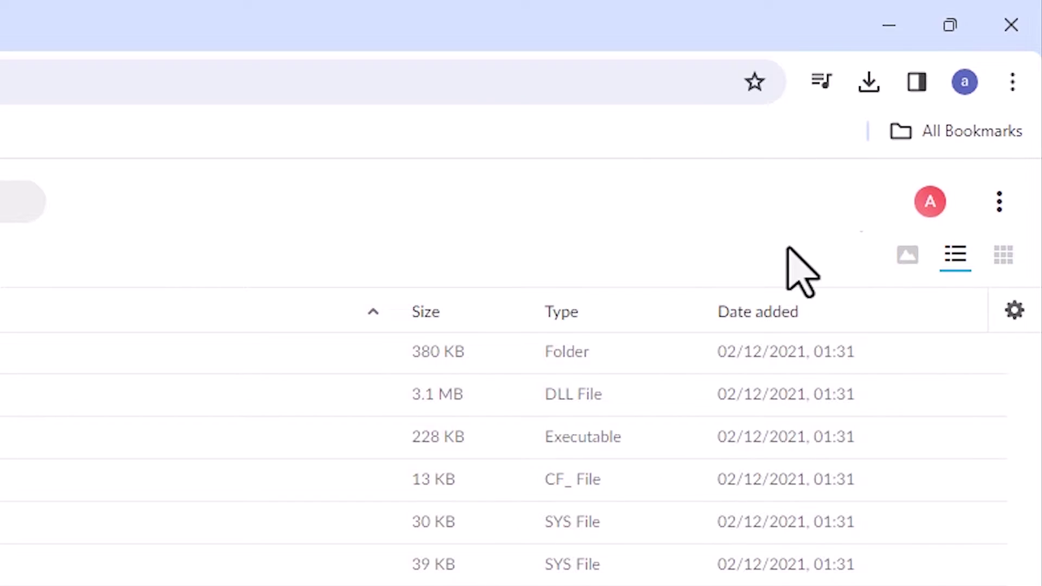
{"action": "left_click", "coordinate": [871, 81]}
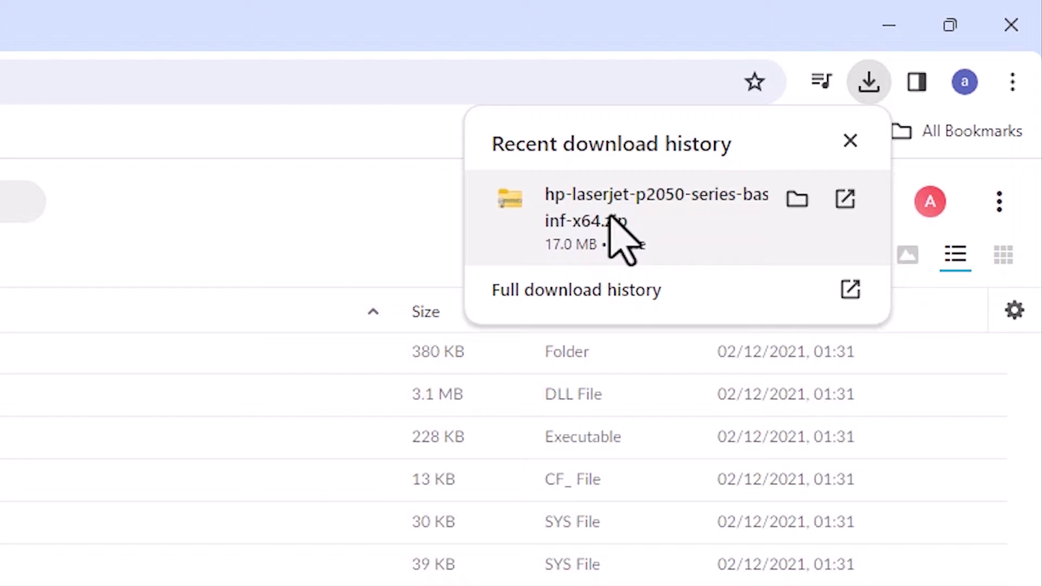
Drag hp-laserjet-p2050-series-basic-driver-inf-x64.zip from the Downloads folder onto the desktop.
{"action": "left_click", "coordinate": [799, 200]}
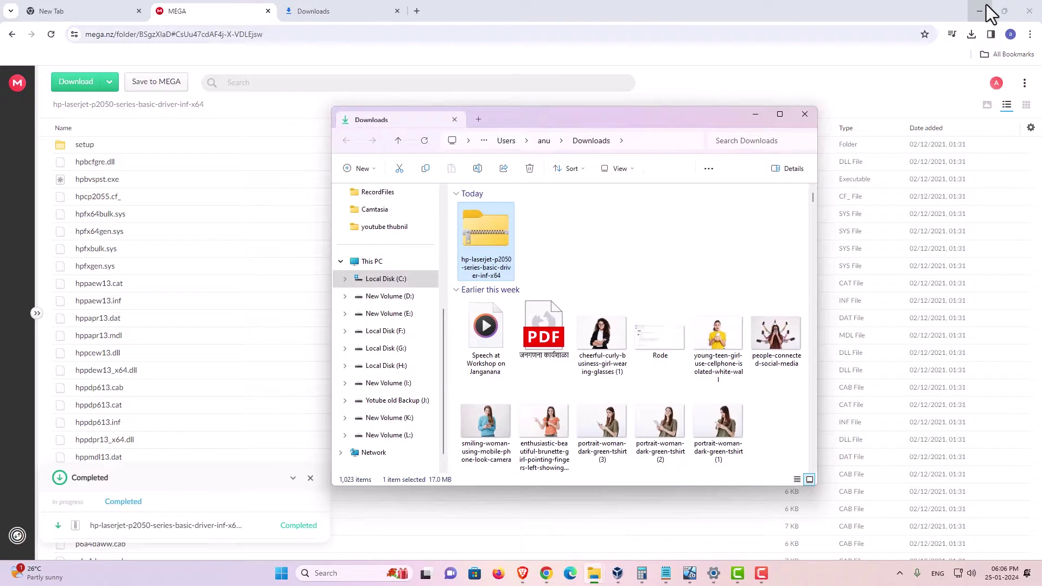
{"action": "left_click", "coordinate": [888, 26]}
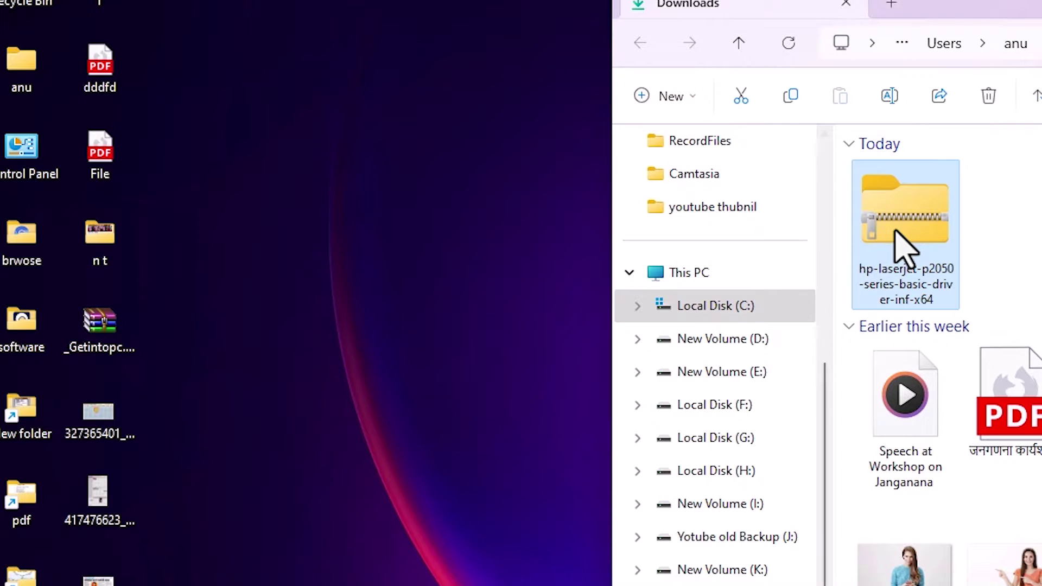
{"action": "left_click_drag", "start_coordinate": [860, 231], "coordinate": [288, 217]}
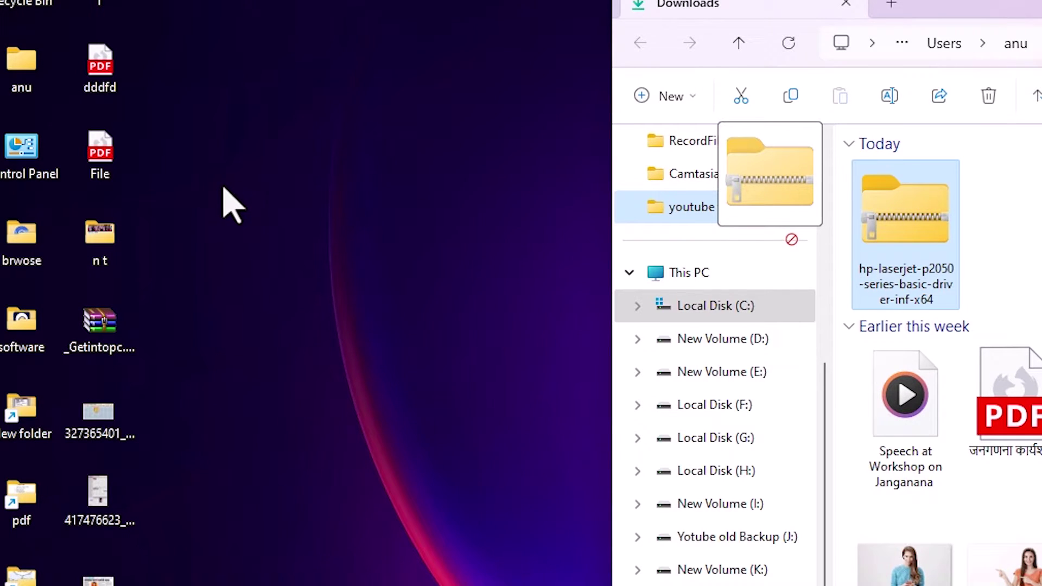
{"action": "left_click_drag", "start_coordinate": [926, 221], "coordinate": [296, 198]}
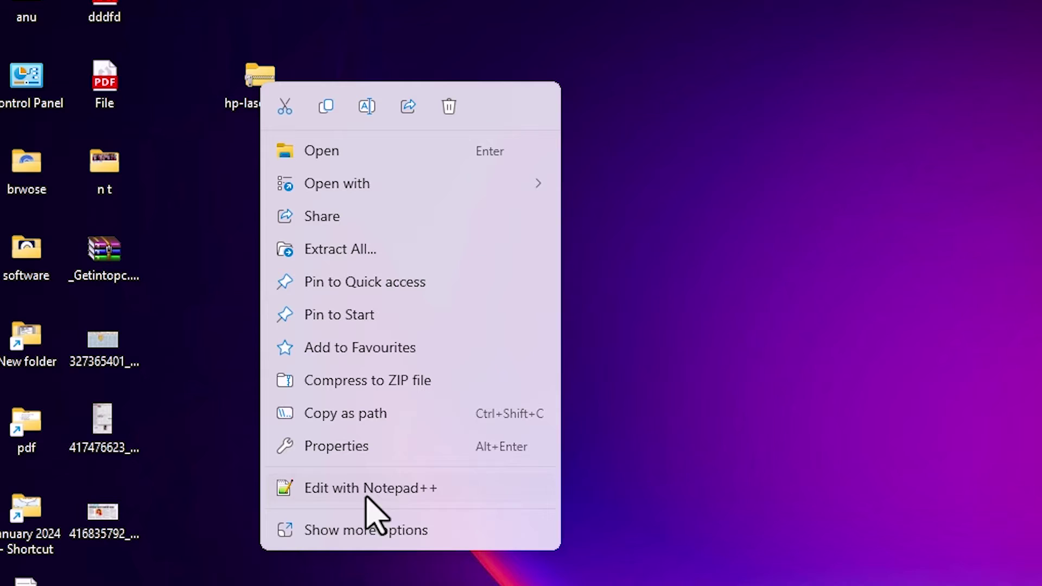
Extract the driver ZIP with WinRAR into a folder on the Desktop.
{"action": "left_click", "coordinate": [358, 531]}
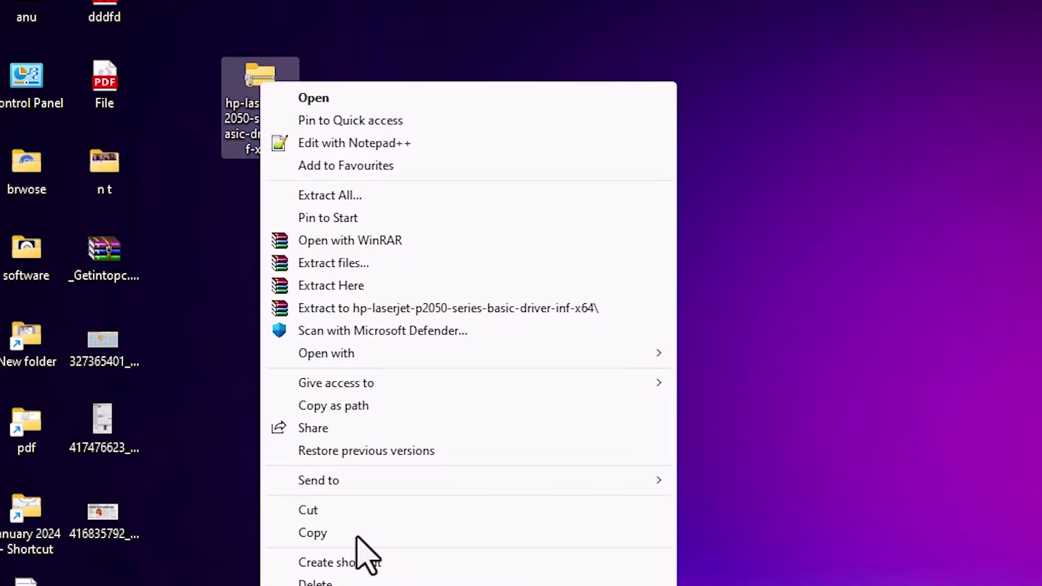
{"action": "left_click", "coordinate": [343, 263]}
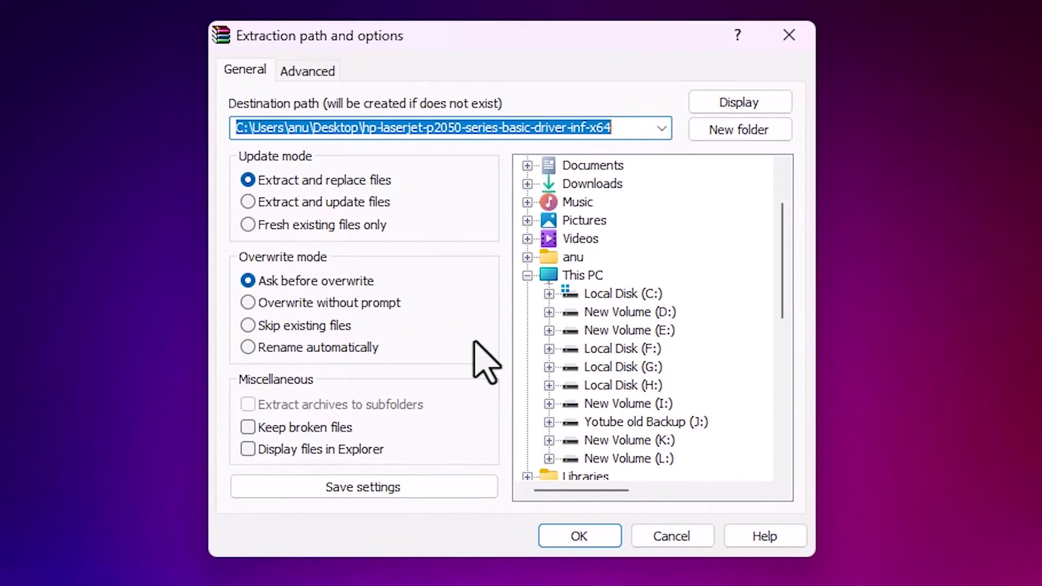
{"action": "left_click", "coordinate": [571, 537]}
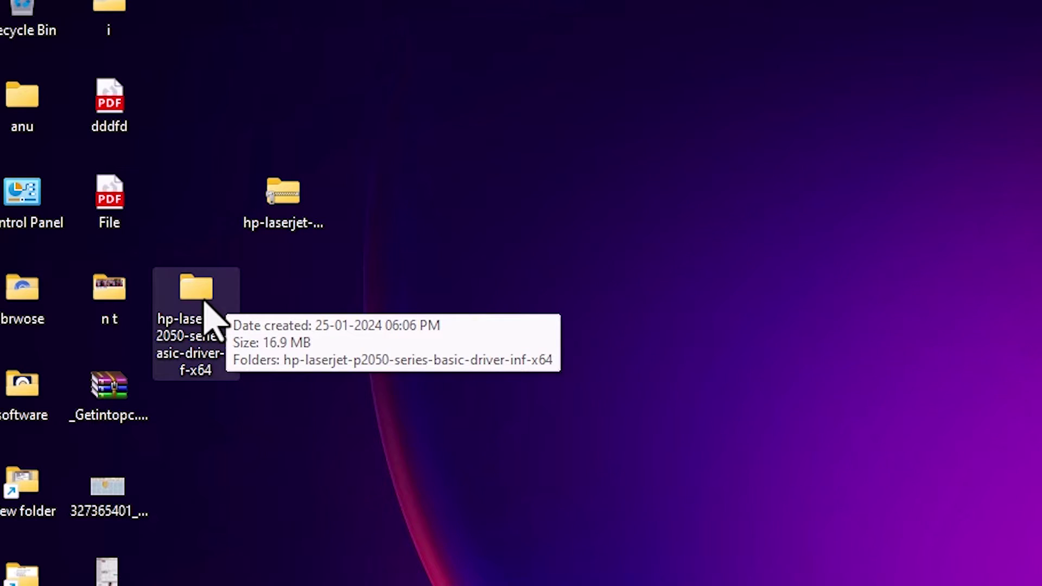
{"action": "double_click", "coordinate": [206, 301]}
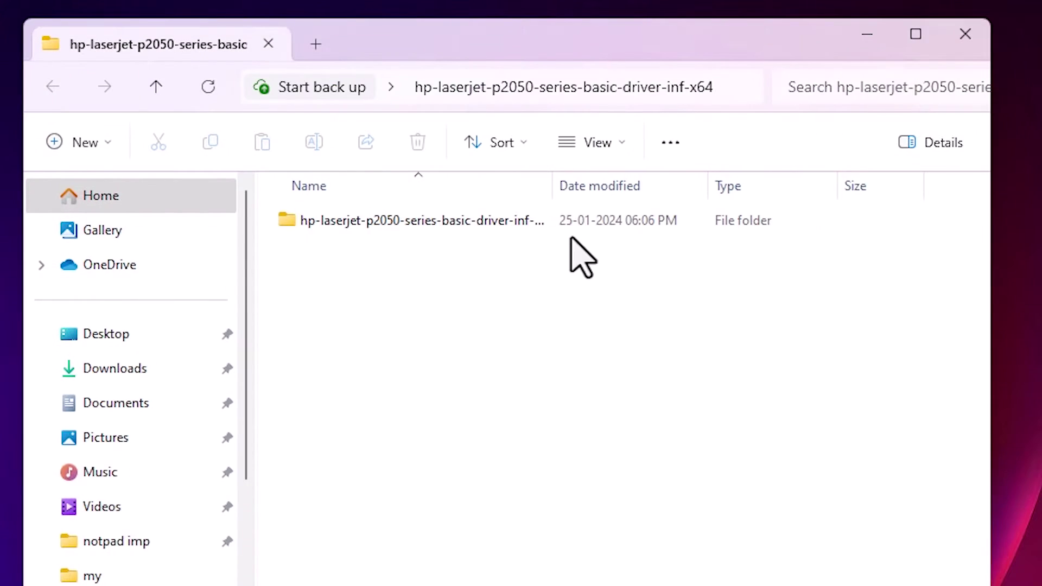
{"action": "double_click", "coordinate": [409, 225]}
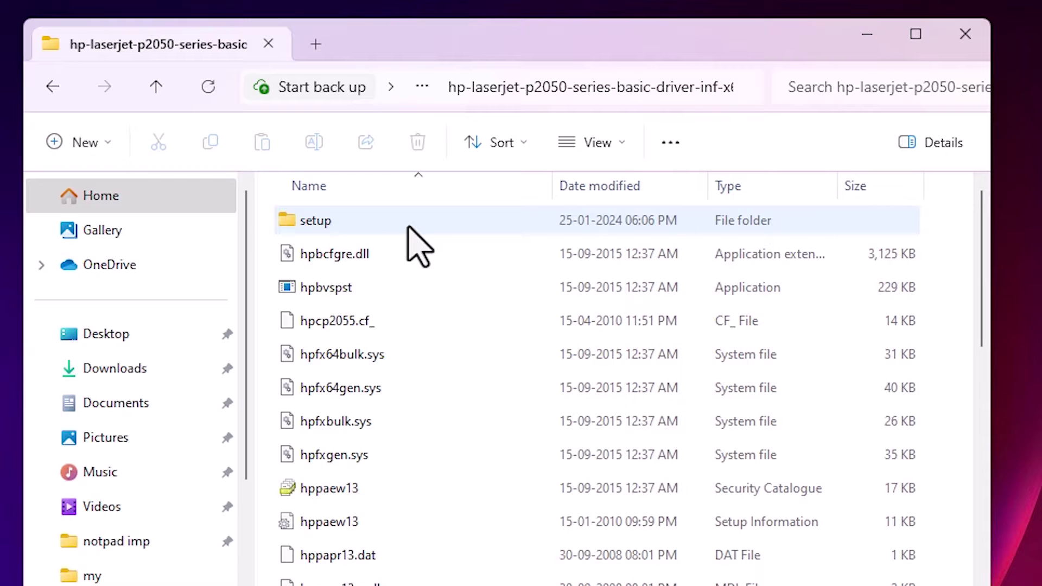
{"action": "scroll", "coordinate": [475, 337], "scroll_direction": "down", "scroll_amount": 15}
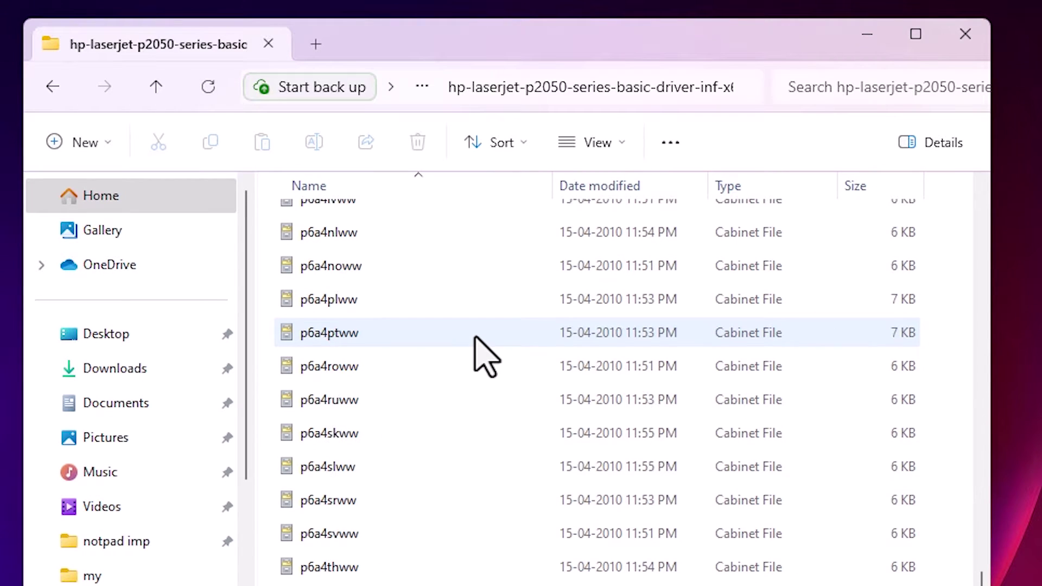
{"action": "scroll", "coordinate": [486, 355], "scroll_direction": "up", "scroll_amount": 15}
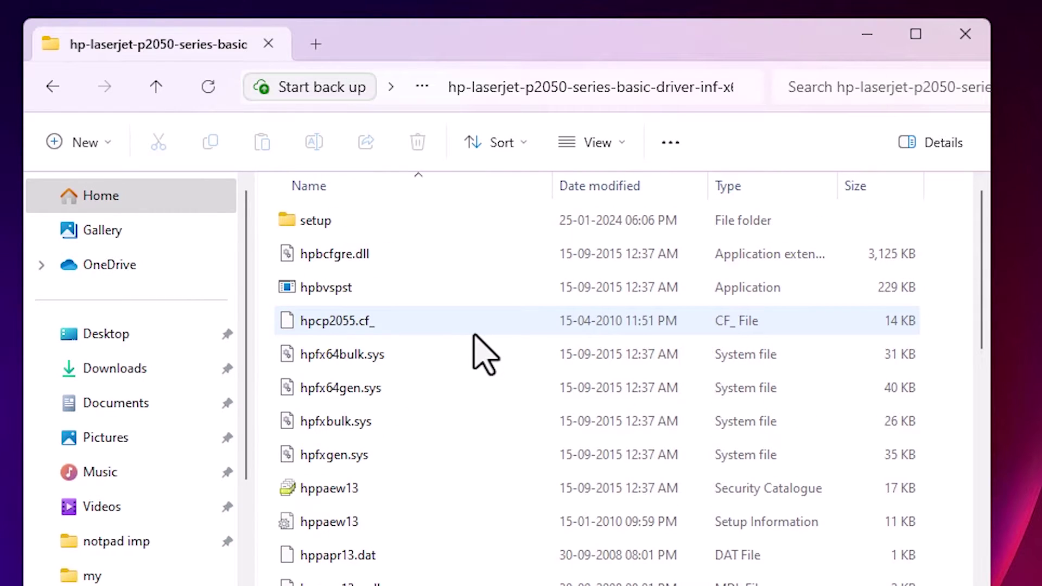
{"action": "left_click", "coordinate": [965, 36]}
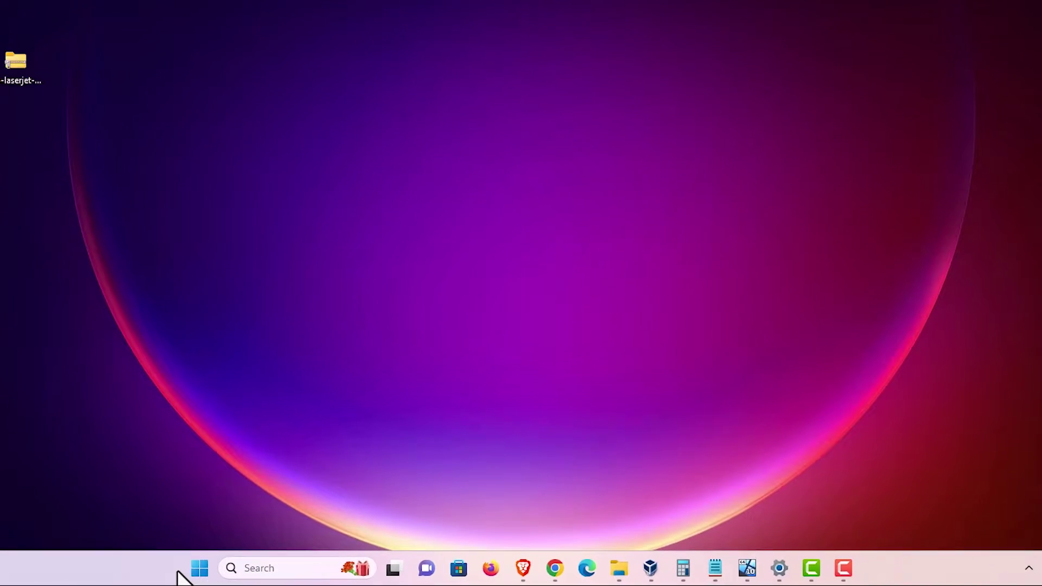
Search 'pr' to reach Printers & scanners and start scanning for a new printer.
{"action": "left_click", "coordinate": [185, 569]}
{"action": "type", "text": "printers & scanners"}
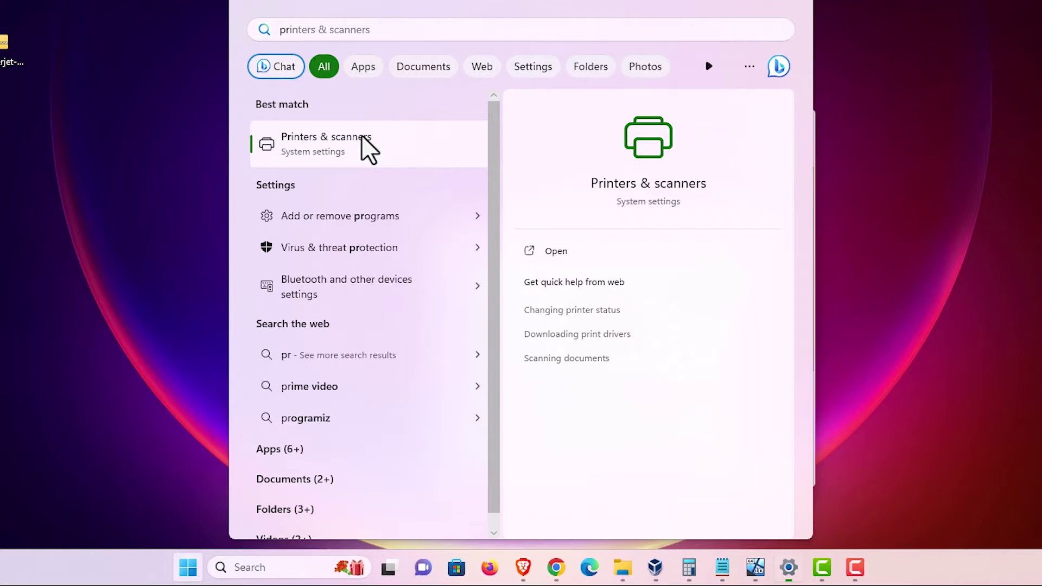
{"action": "left_click", "coordinate": [361, 140]}
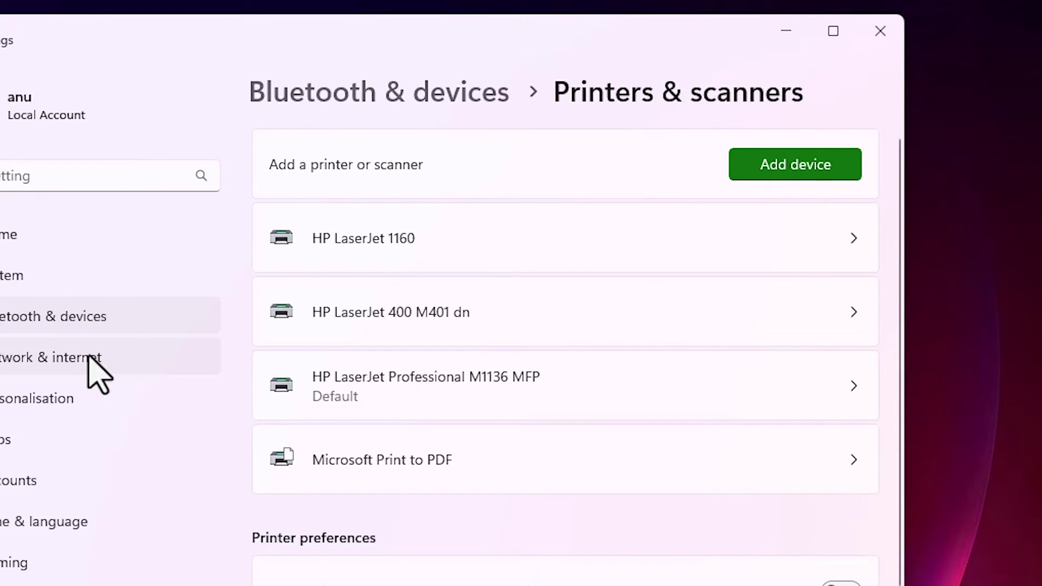
{"action": "left_click", "coordinate": [798, 166]}
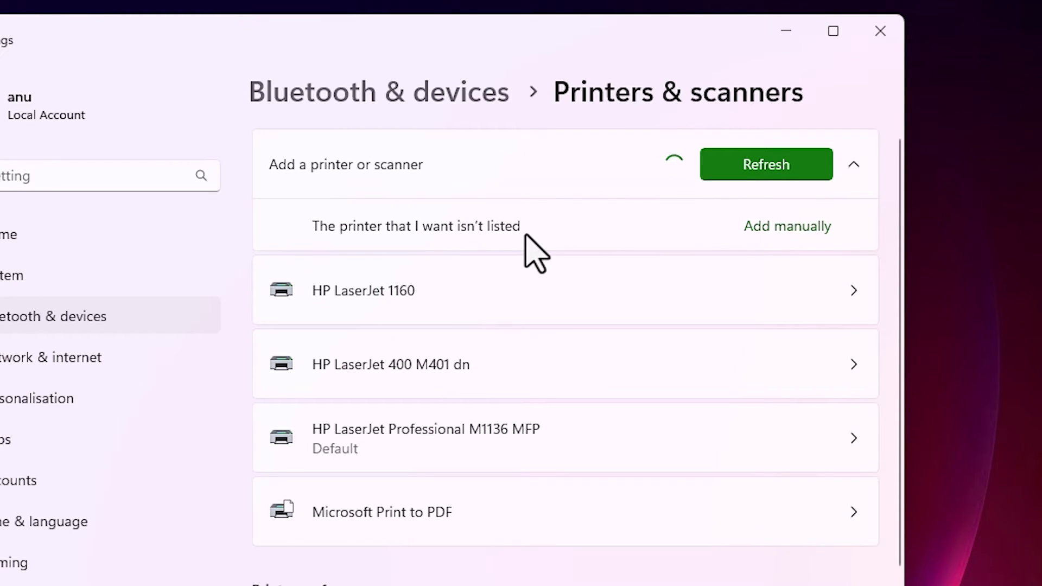
Choose to add a local printer with manual settings in the Add Printer wizard.
{"action": "left_click", "coordinate": [785, 237]}
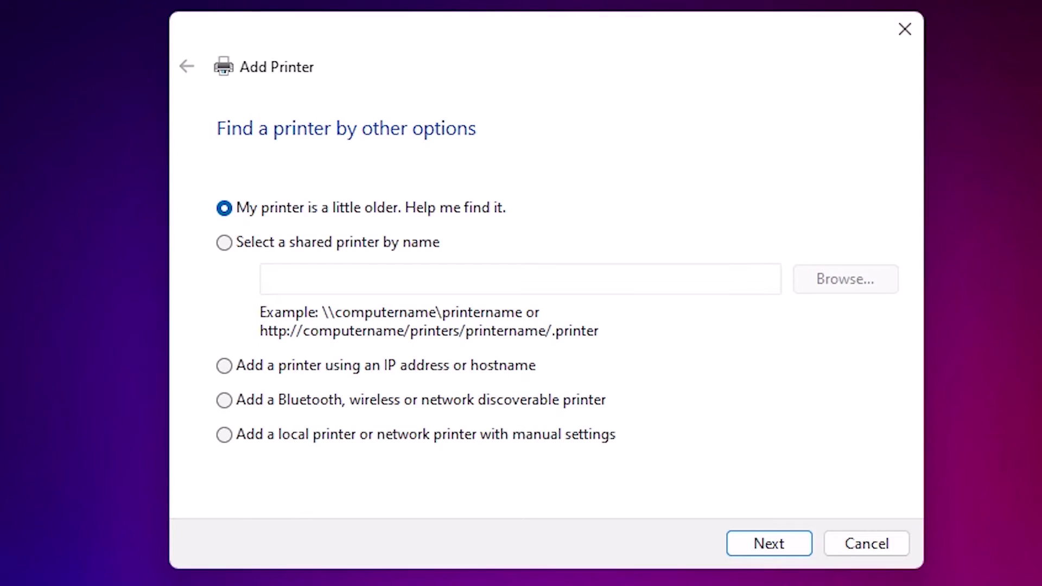
{"action": "left_click", "coordinate": [372, 440]}
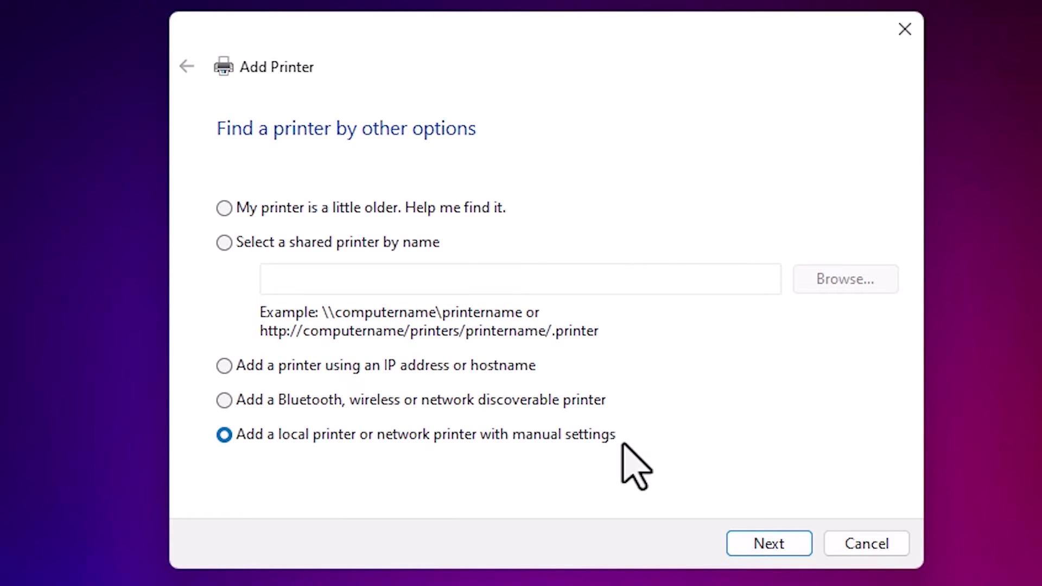
{"action": "left_click", "coordinate": [796, 550]}
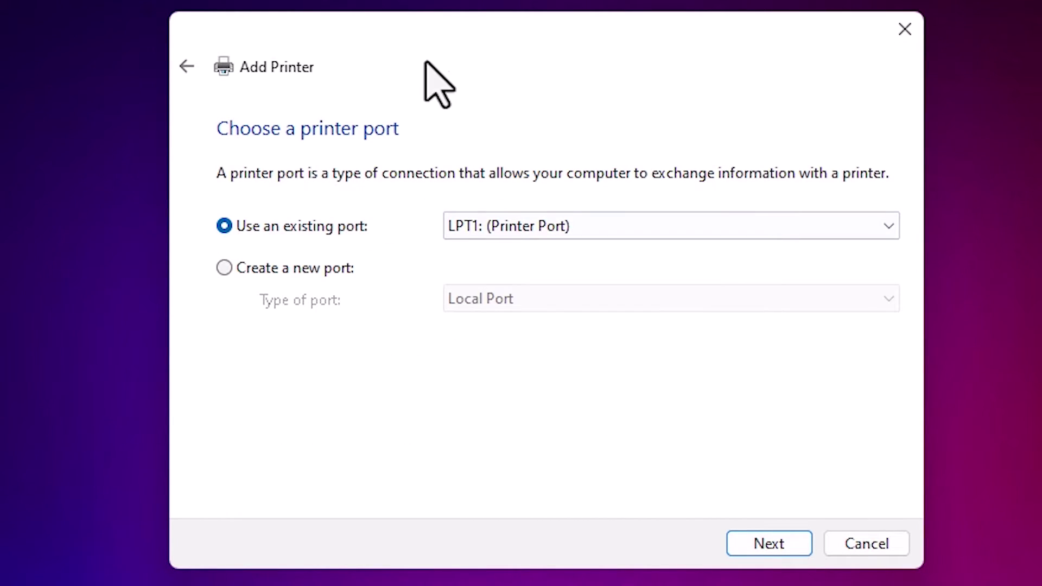
Use the existing USB001 (Local Port) as the printer port and continue.
{"action": "left_click", "coordinate": [562, 228]}
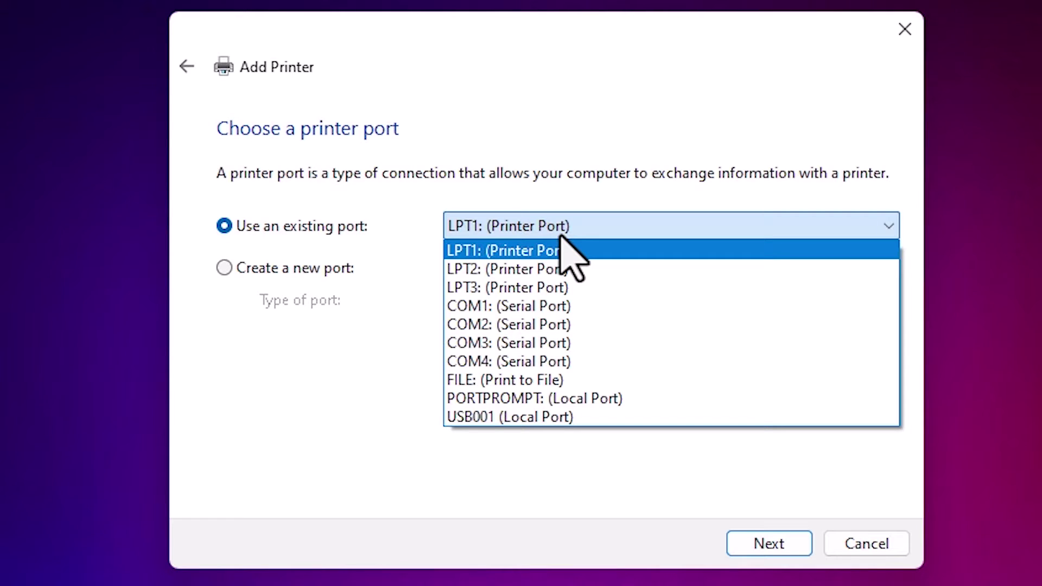
{"action": "left_click", "coordinate": [554, 423]}
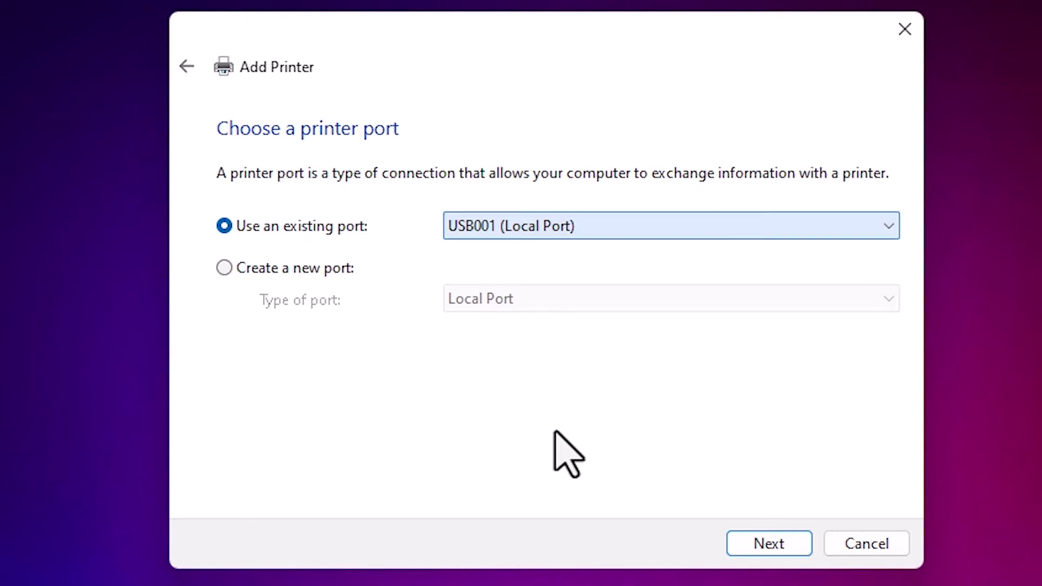
{"action": "left_click", "coordinate": [791, 540]}
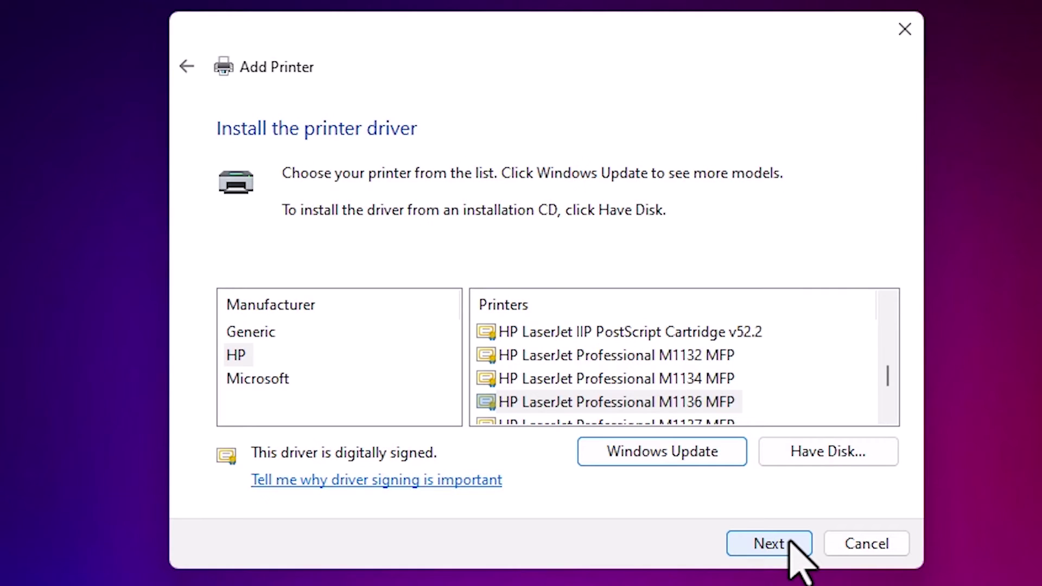
Load the driver via Have Disk from hppaew13.inf in the desktop hp-laserjet-p2050 driver folder.
{"action": "left_click", "coordinate": [851, 458]}
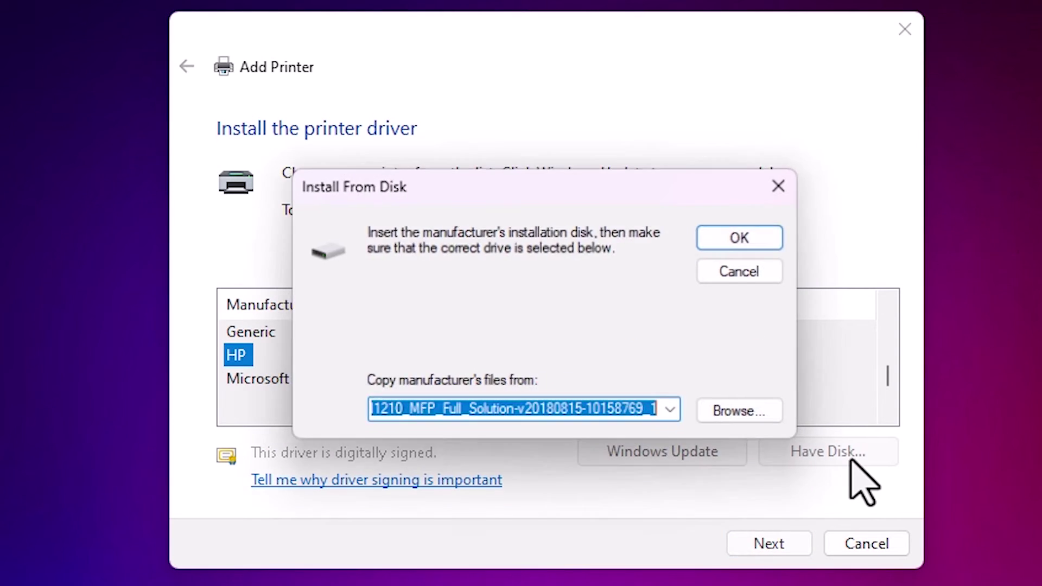
{"action": "left_click", "coordinate": [753, 415]}
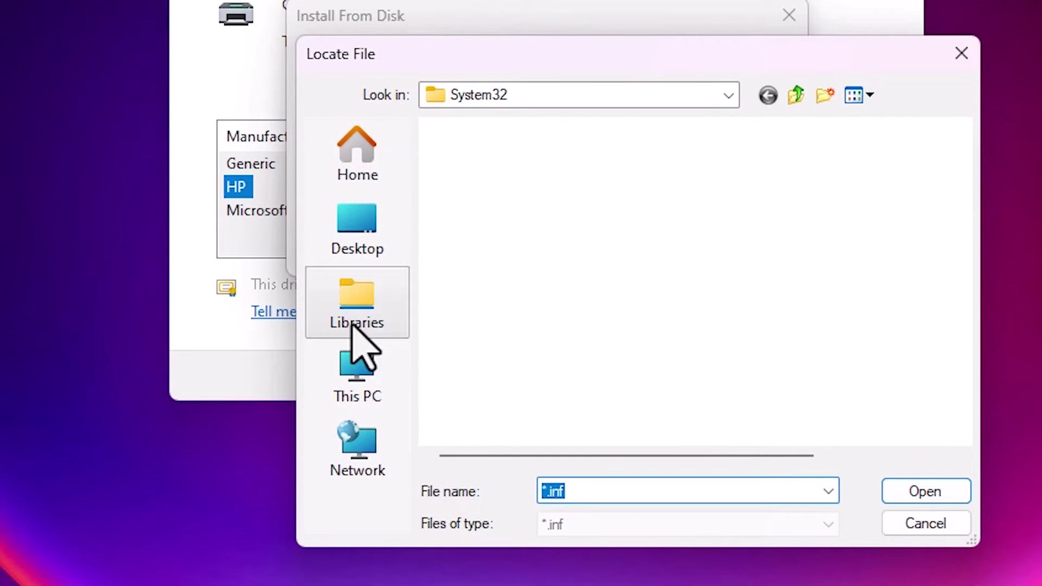
{"action": "left_click", "coordinate": [342, 421]}
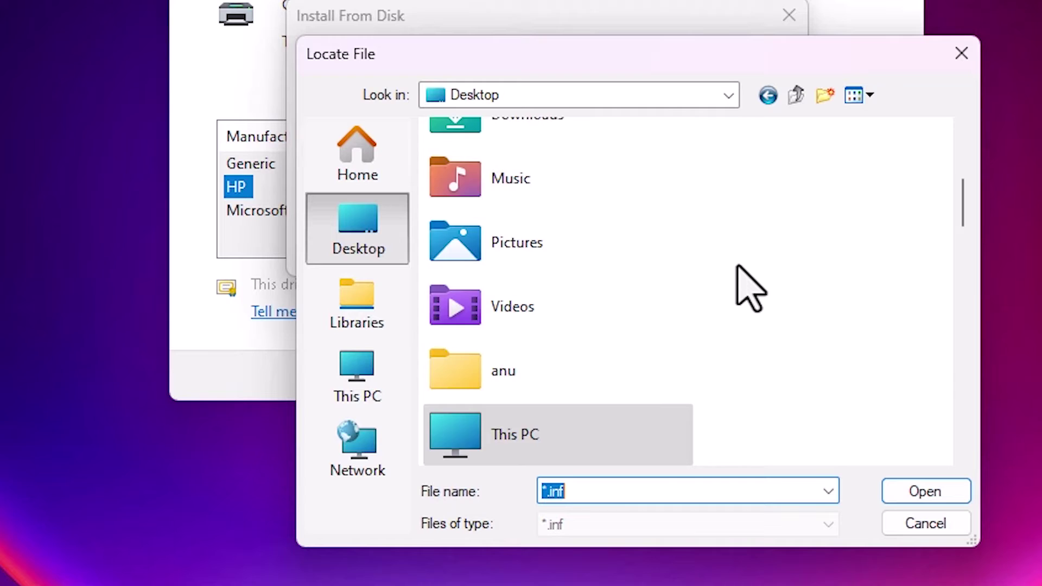
{"action": "scroll", "coordinate": [744, 286], "scroll_direction": "down", "scroll_amount": 10}
{"action": "scroll", "coordinate": [592, 293], "scroll_direction": "up", "scroll_amount": 3}
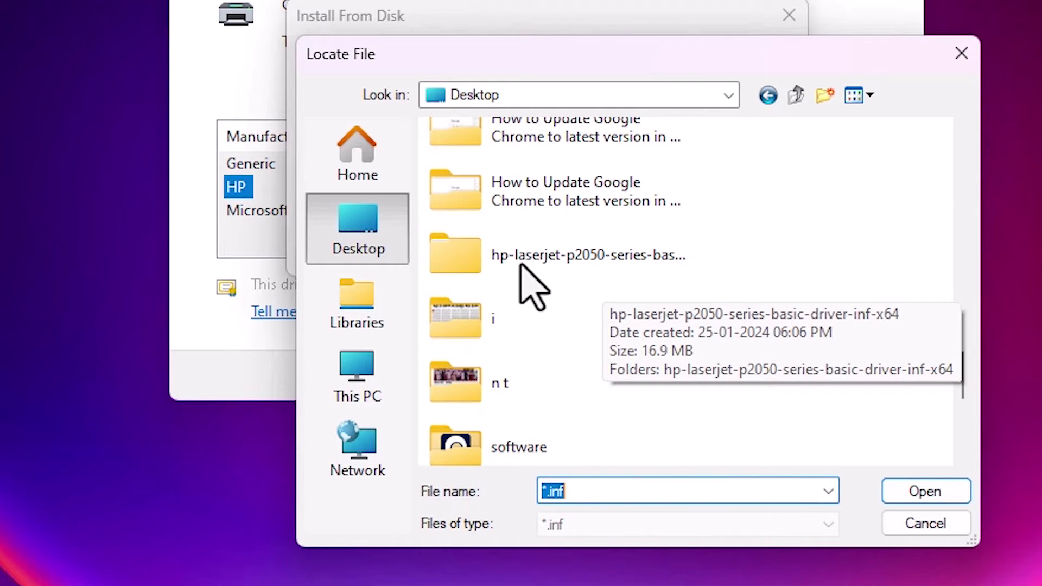
{"action": "double_click", "coordinate": [551, 261]}
{"action": "double_click", "coordinate": [573, 161]}
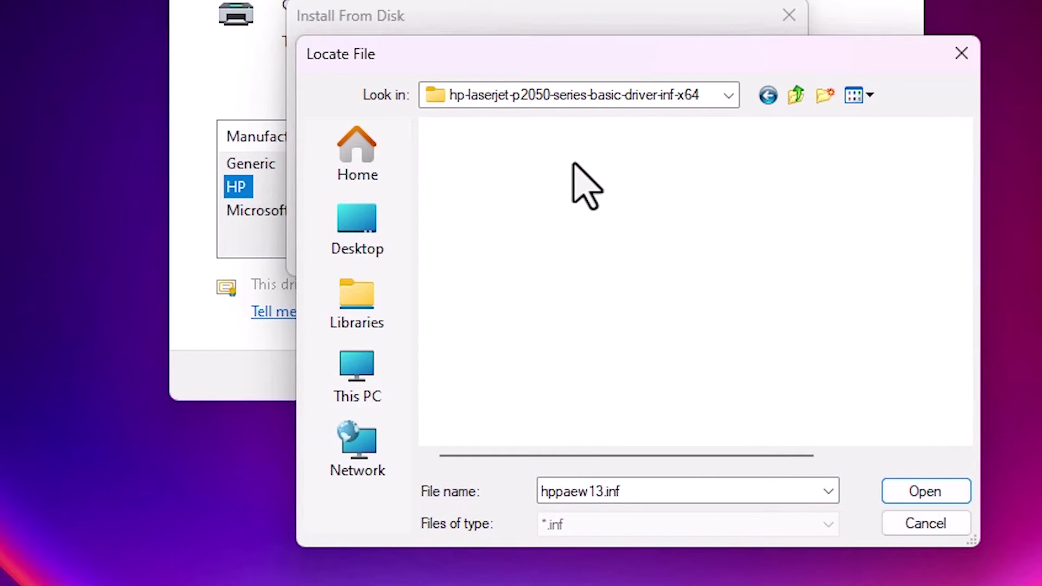
{"action": "left_click", "coordinate": [522, 183]}
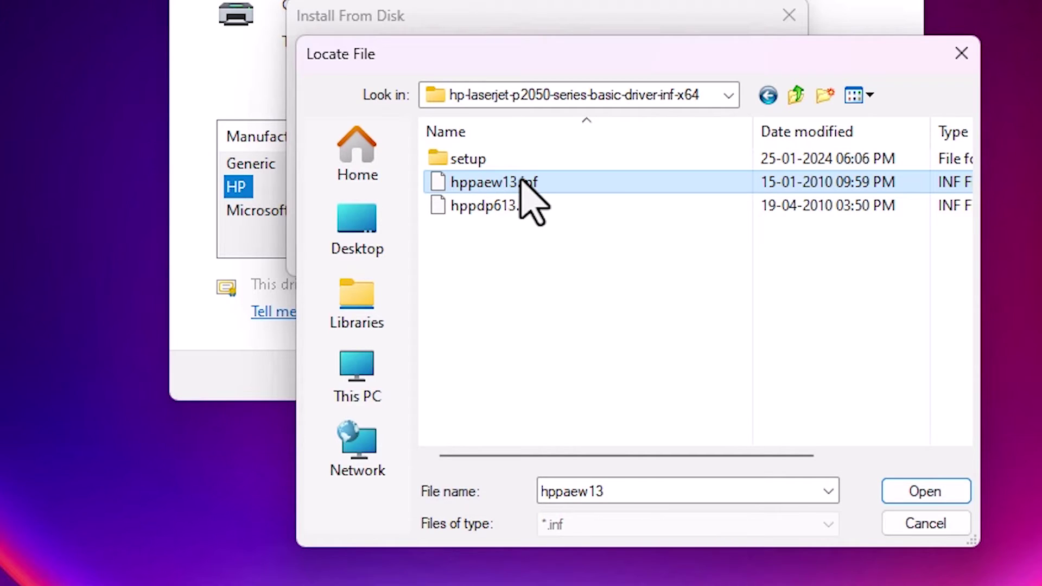
{"action": "left_click", "coordinate": [925, 492]}
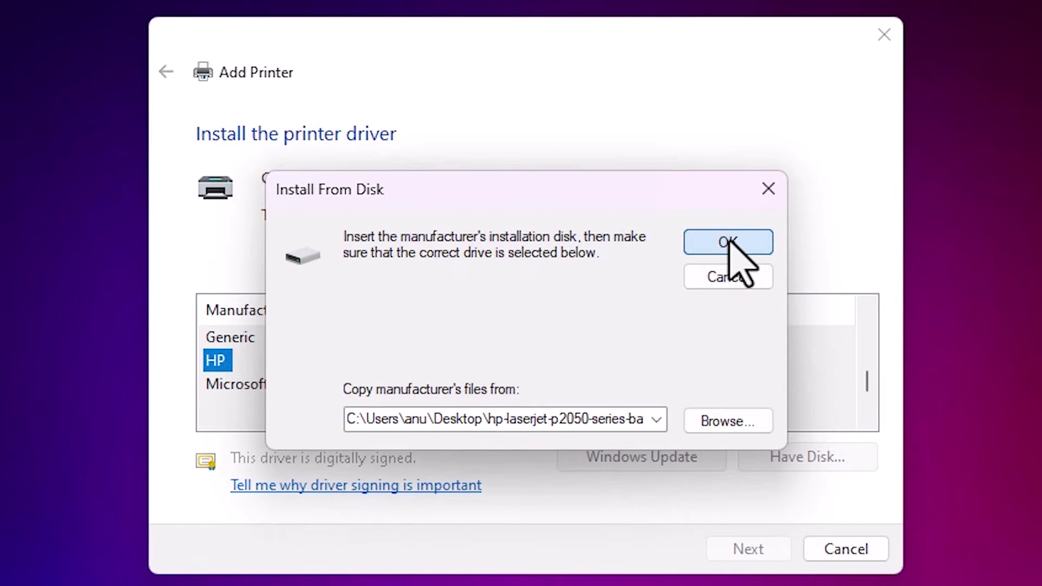
{"action": "left_click", "coordinate": [729, 243]}
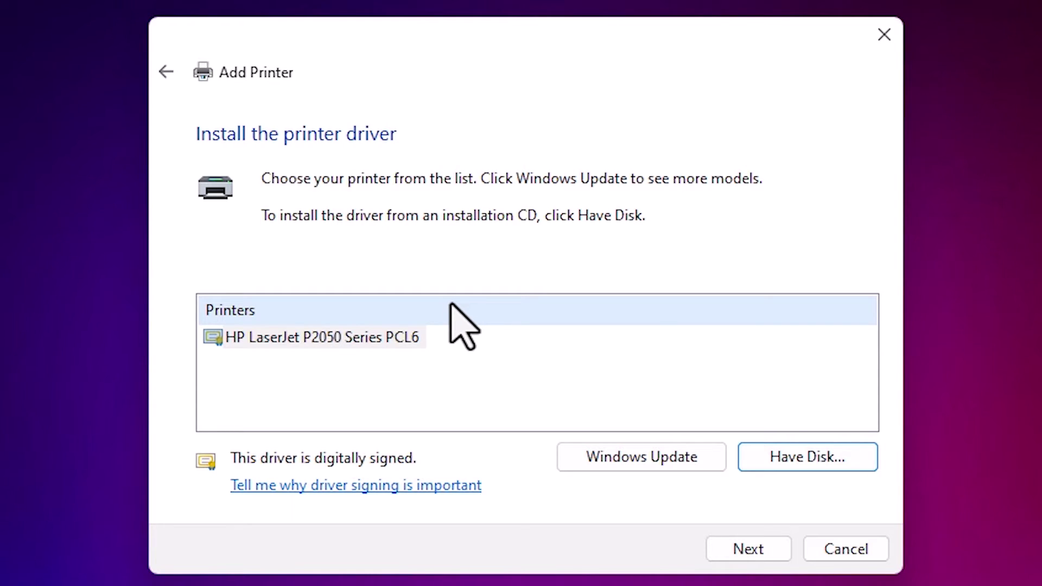
Select the HP LaserJet P2050 Series PCL6 driver and rename the printer to HP LaserJet P2055.
{"action": "left_click", "coordinate": [382, 347]}
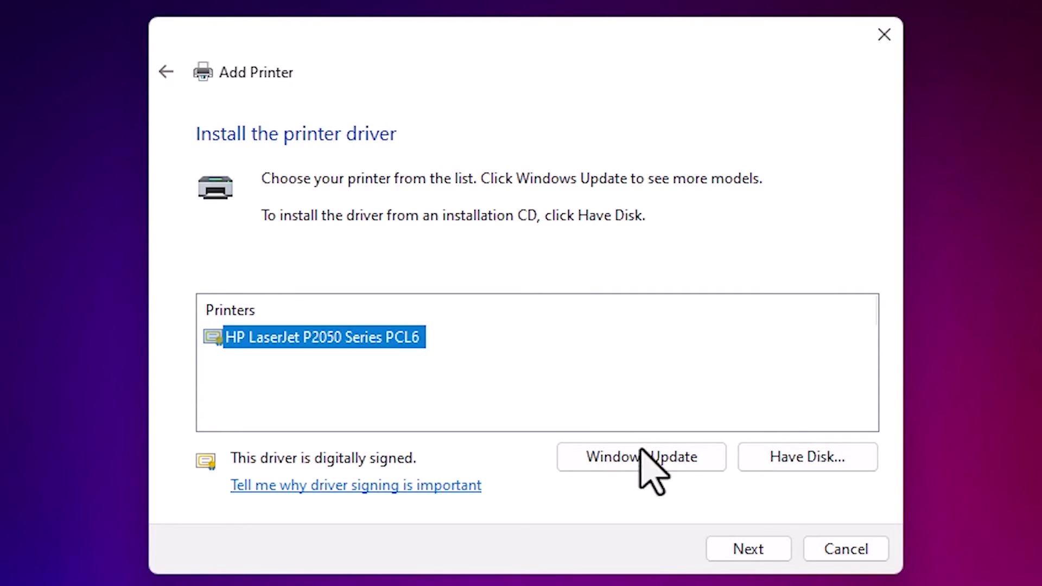
{"action": "left_click", "coordinate": [723, 547]}
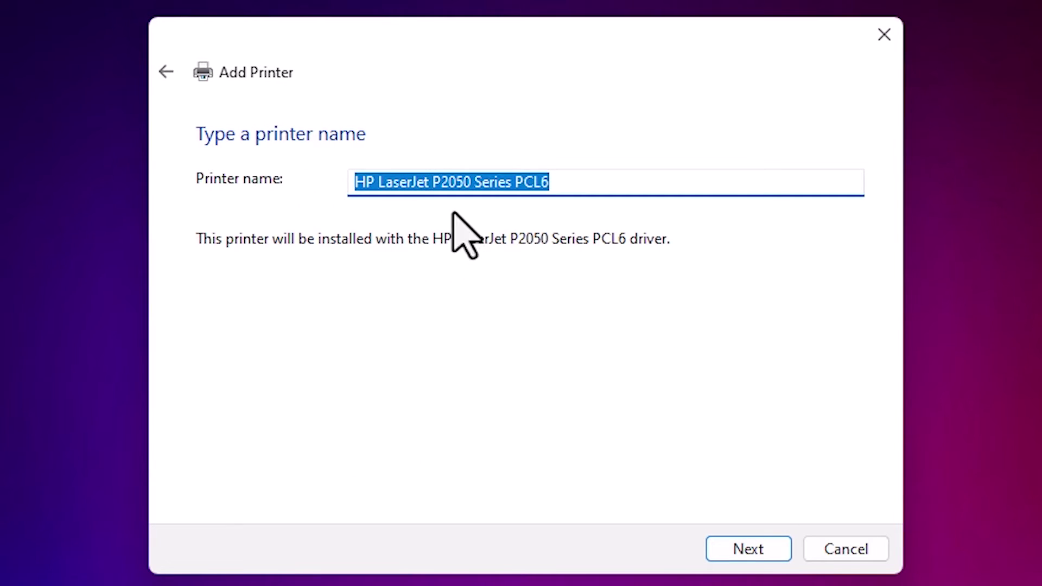
{"action": "left_click", "coordinate": [463, 191]}
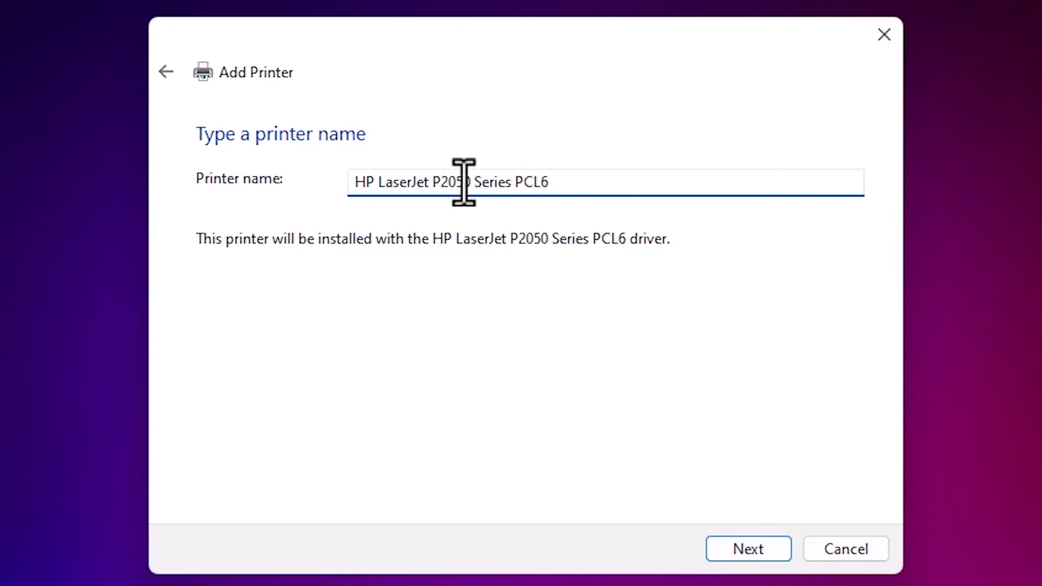
{"action": "left_click_drag", "start_coordinate": [463, 183], "coordinate": [642, 186]}
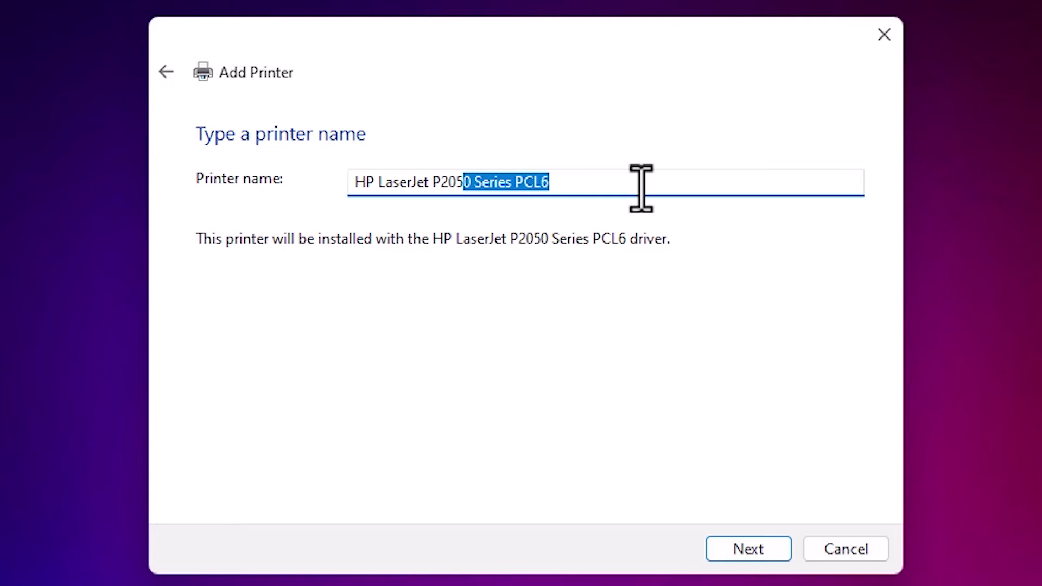
{"action": "type", "text": "55"}
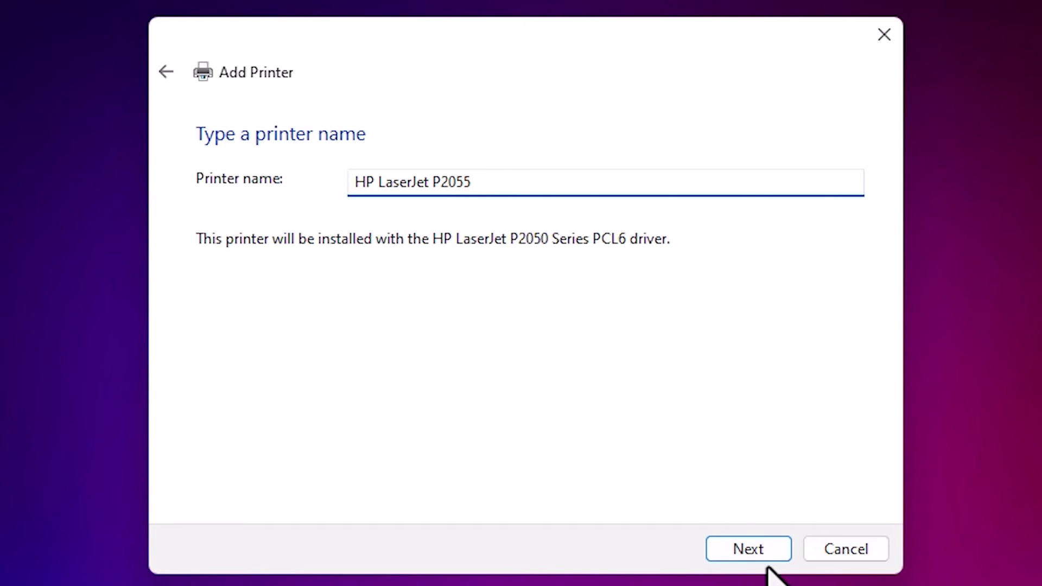
Install HP LaserJet P2055 unshared, keep it as the default printer, and finish.
{"action": "left_click", "coordinate": [755, 550]}
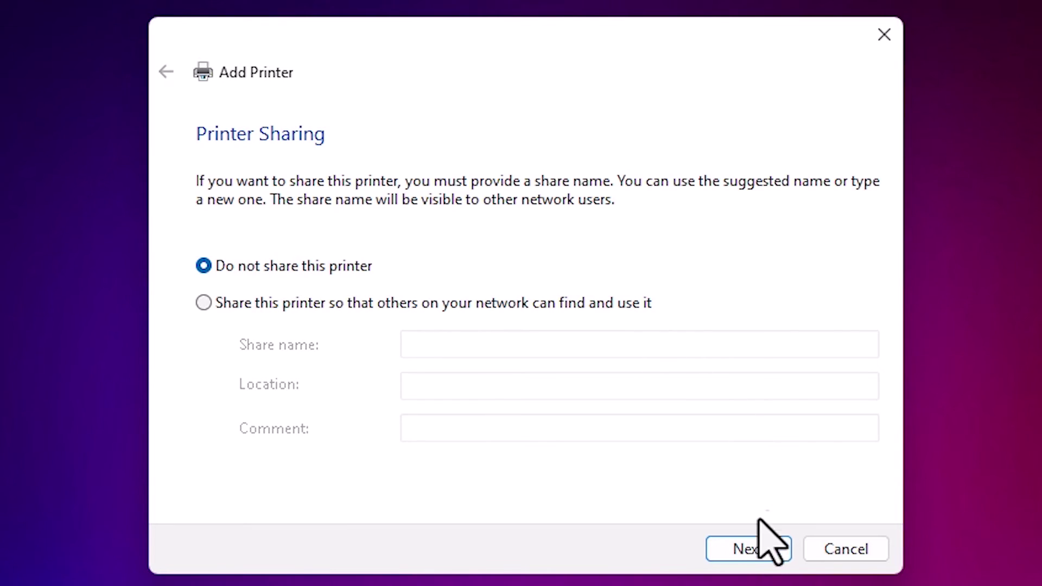
{"action": "left_click", "coordinate": [752, 548]}
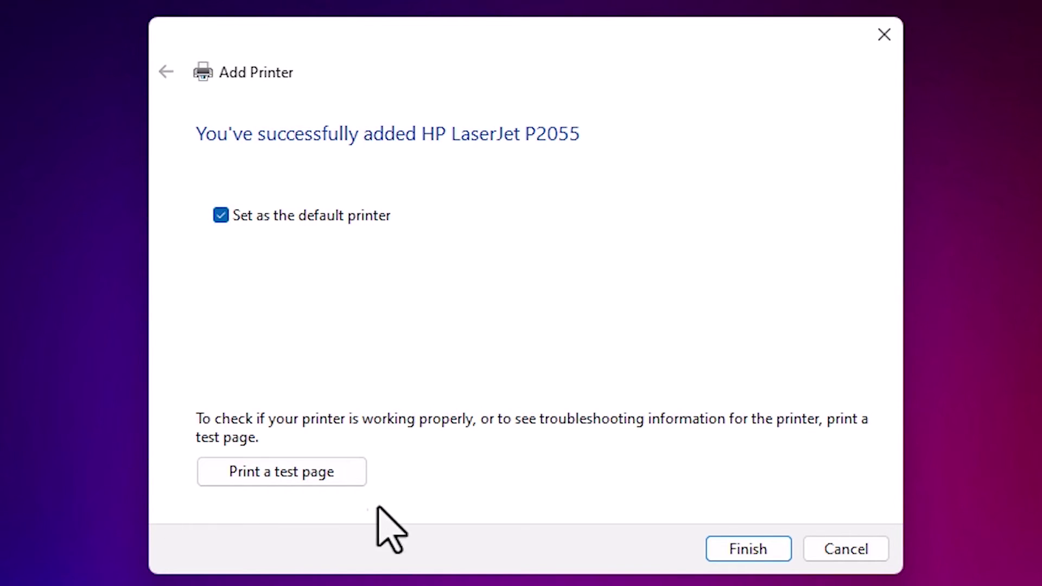
{"action": "left_click", "coordinate": [760, 546]}
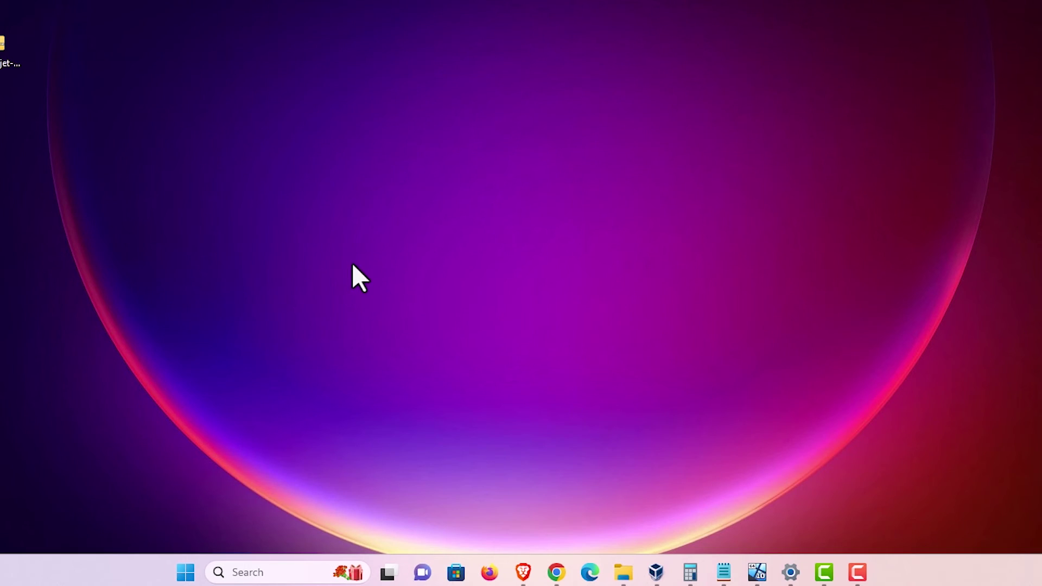
Search 'pr' and open Printers & scanners to confirm HP LaserJet P2055 is listed.
{"action": "left_click", "coordinate": [187, 572]}
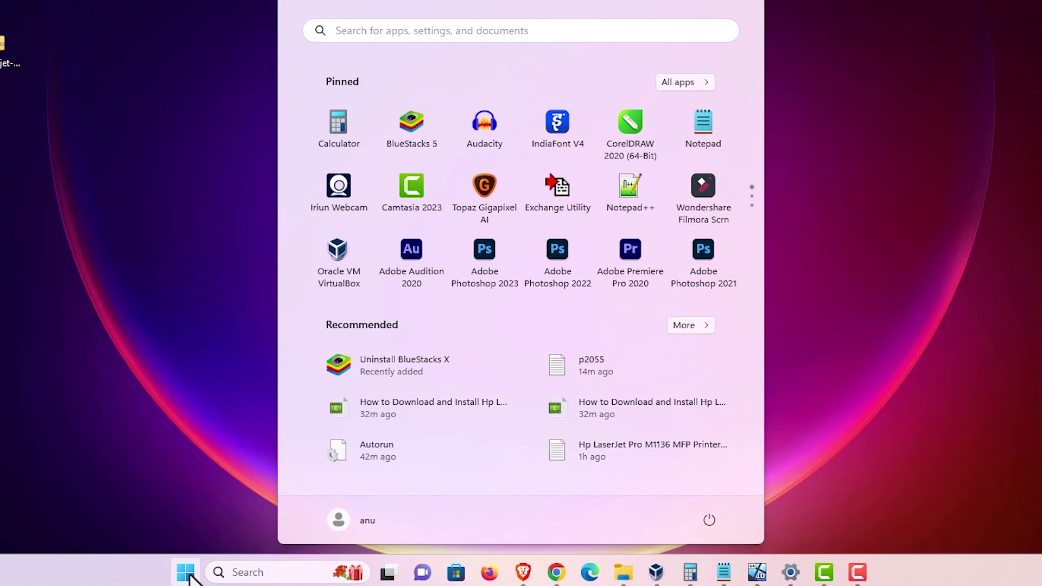
{"action": "type", "text": "pr"}
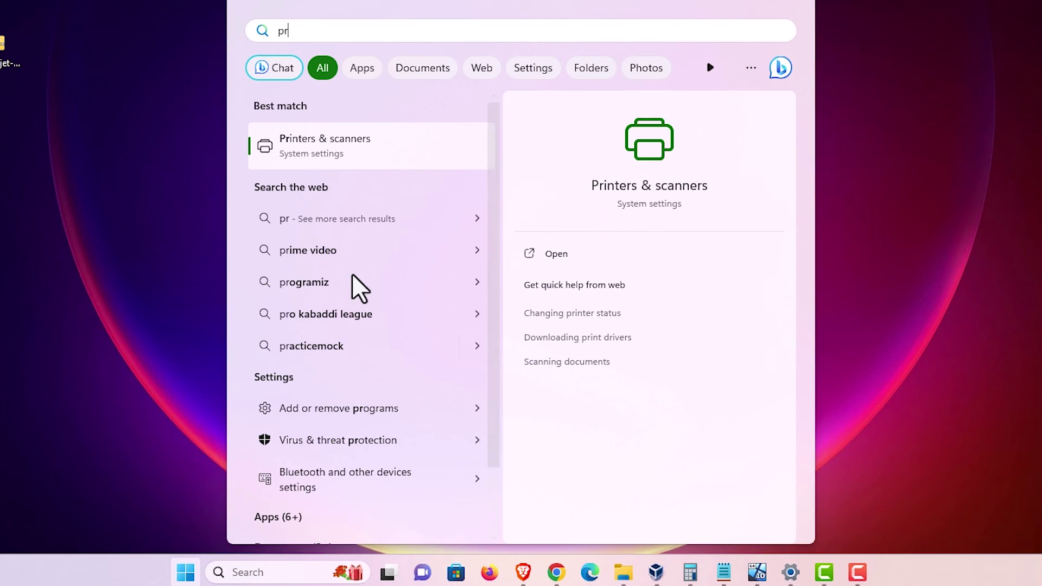
{"action": "left_click", "coordinate": [313, 145]}
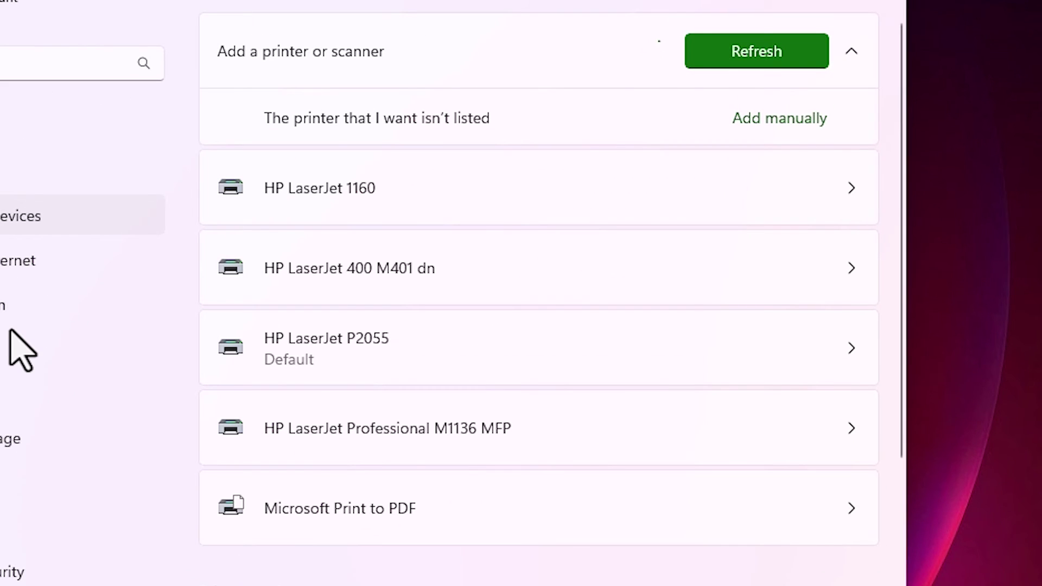